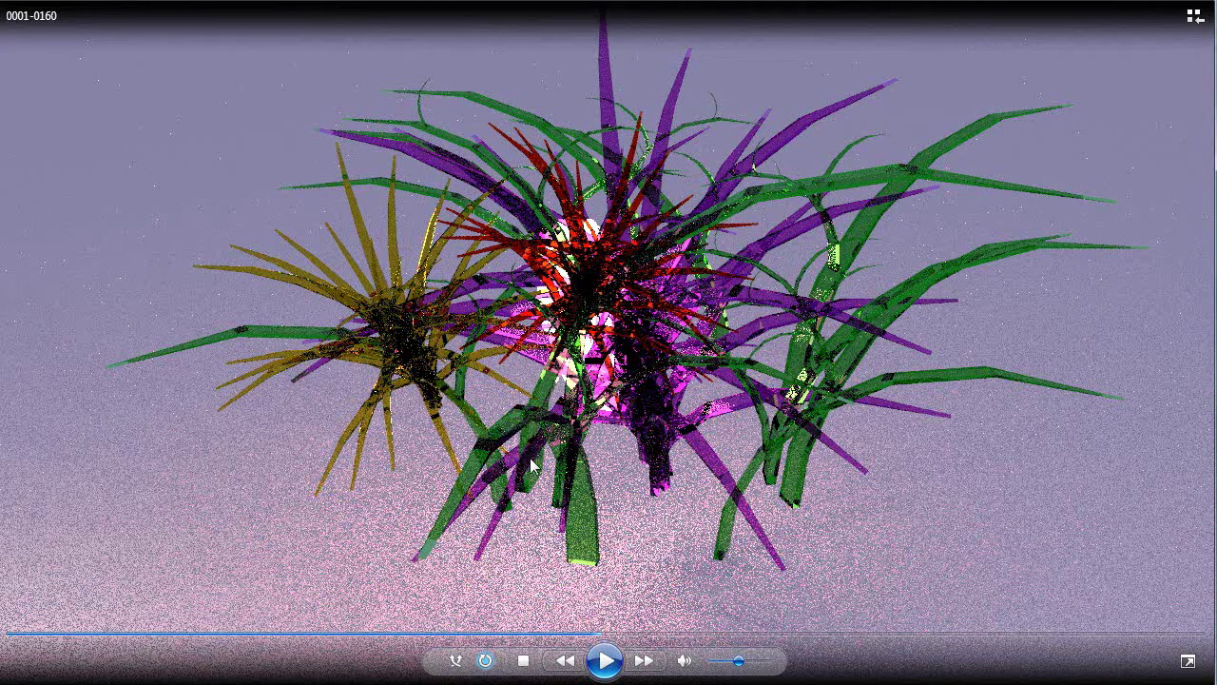
Resume playback of the rendered plant animation 0001-0160 so the grass blades move.
left_click(606, 660)
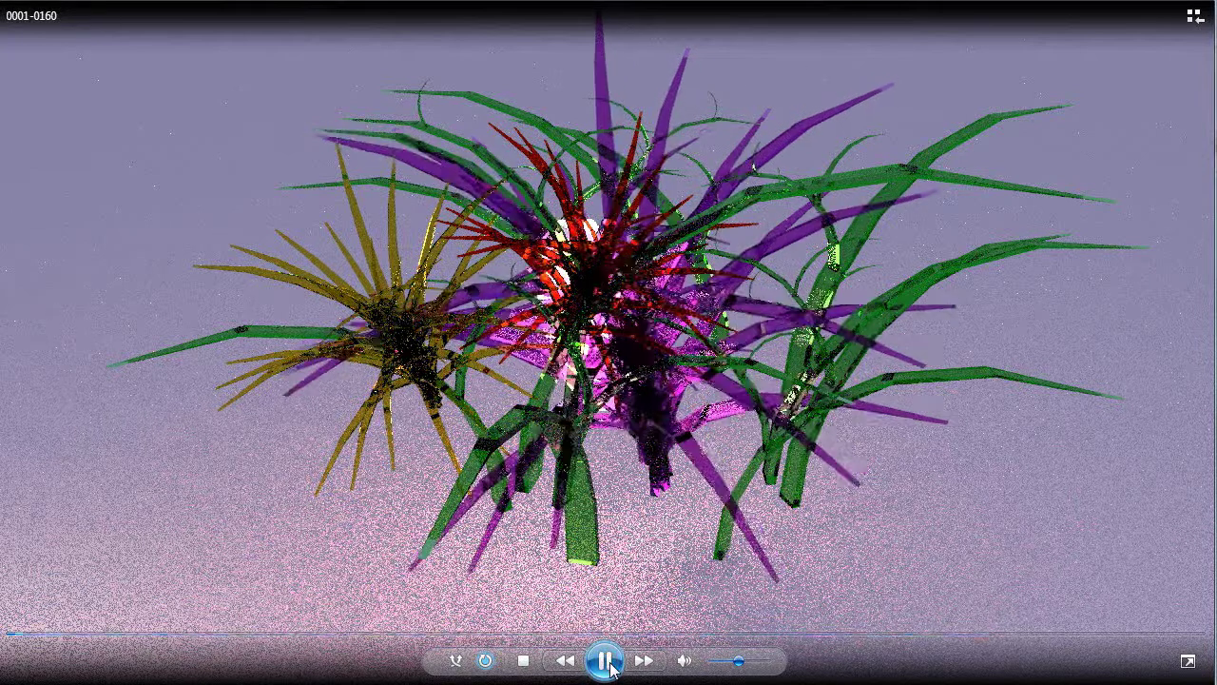